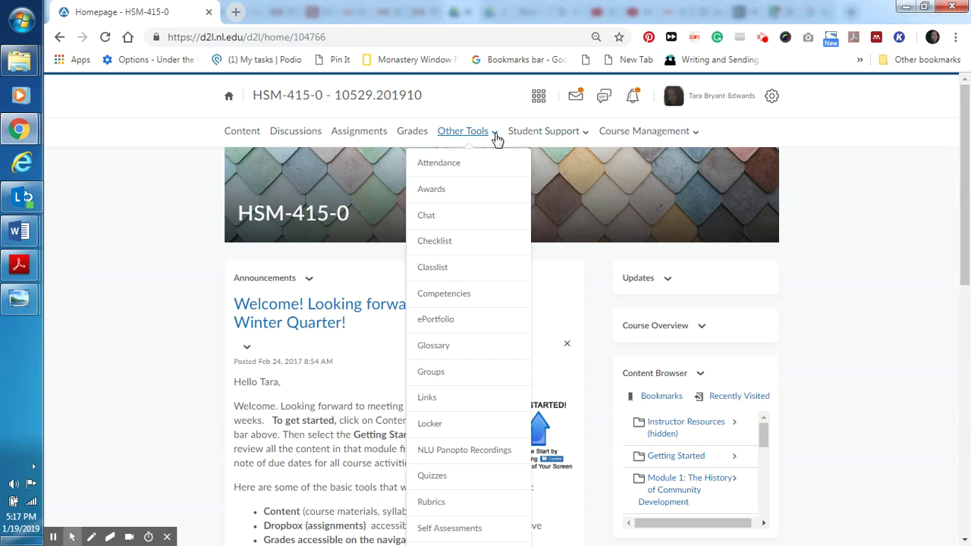
- Open the course's quiz list and view the statistics for the Module 1 - Chapter 1 & 2 Quiz
left_click(460, 479)
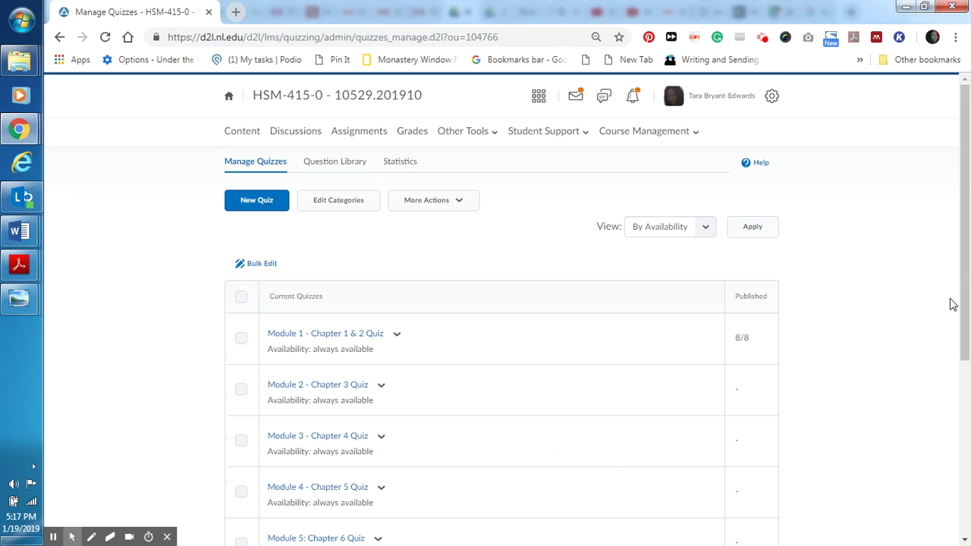
left_click_drag(966, 296, 965, 351)
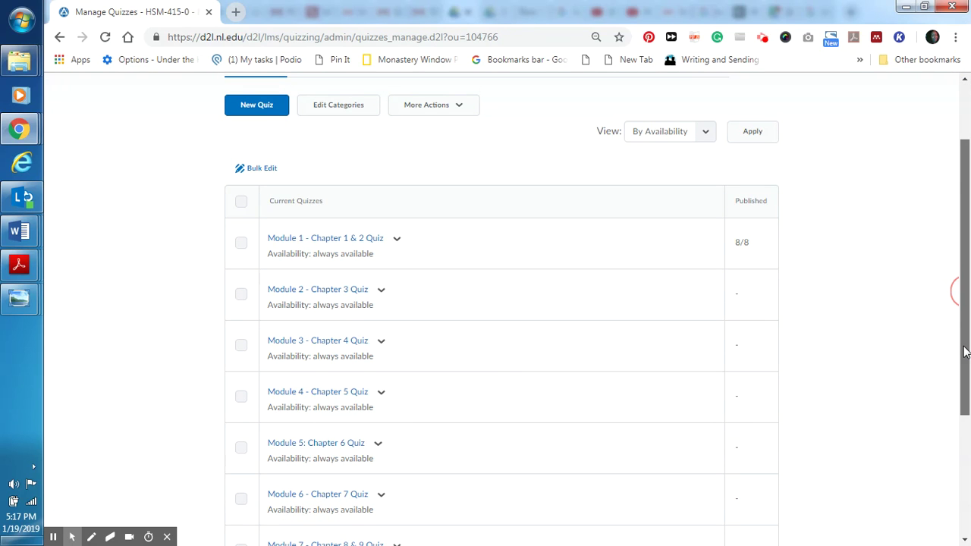
left_click_drag(966, 351, 966, 302)
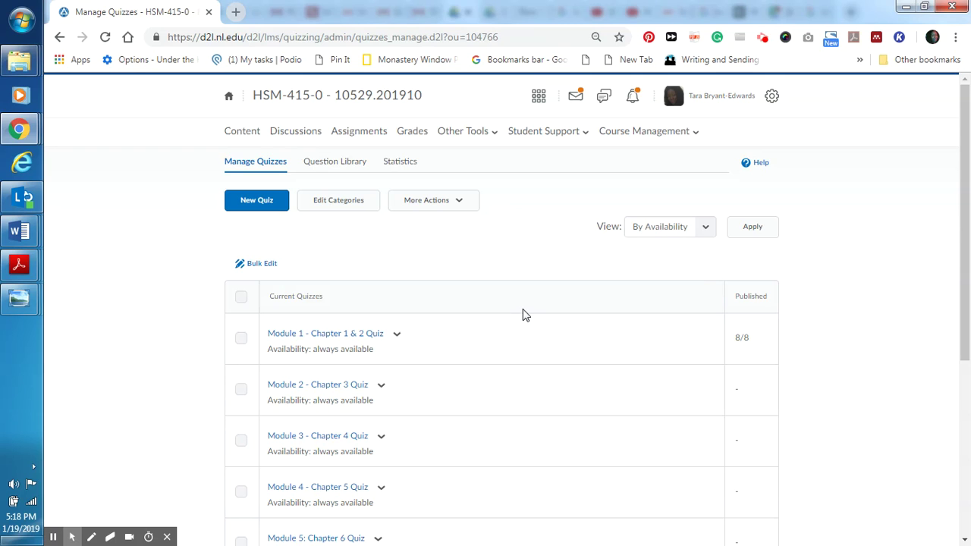
left_click(397, 339)
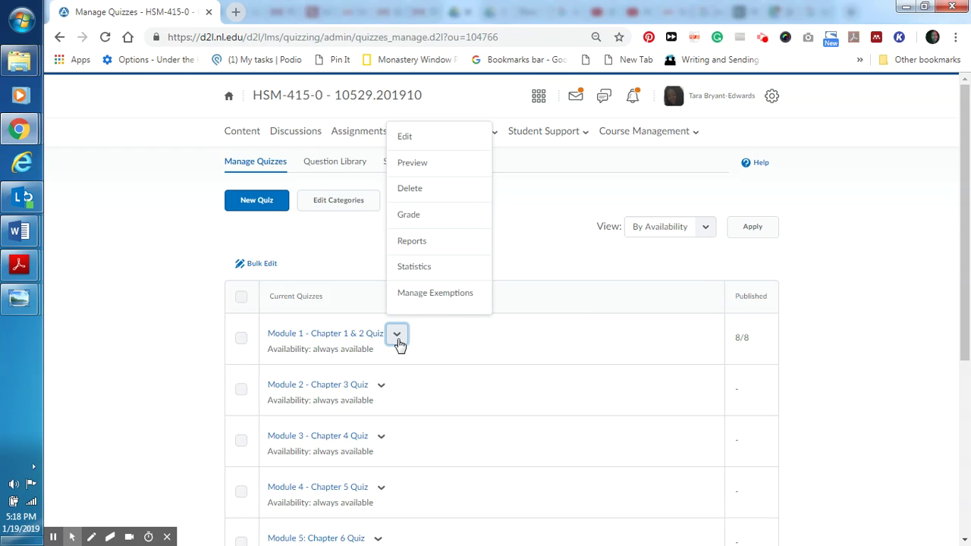
left_click(438, 273)
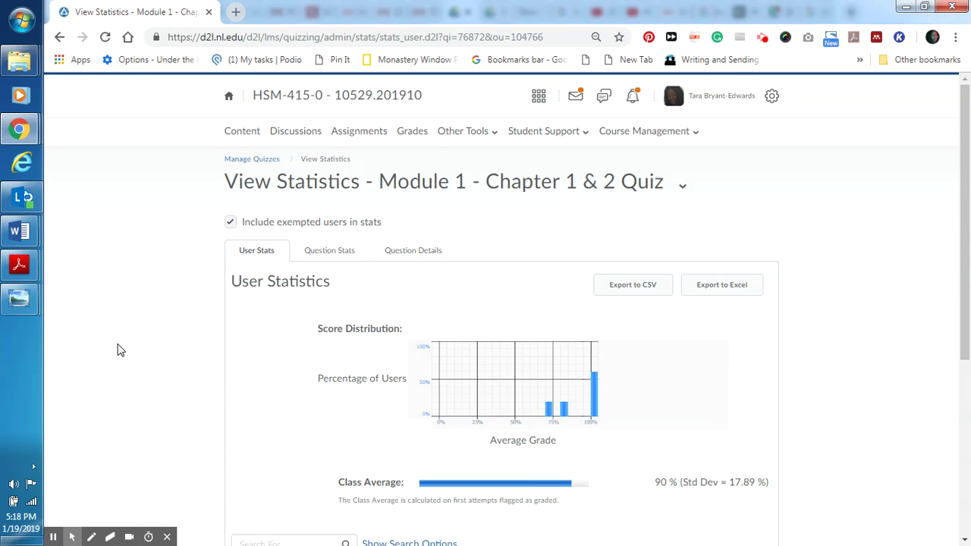
- Switch to the Windows Photo Viewer image "D2L-T Quiz (User Stats) 1", maximize it, examine the class average and student grades, and minimize it
mouse_move(19, 300)
left_click(189, 203)
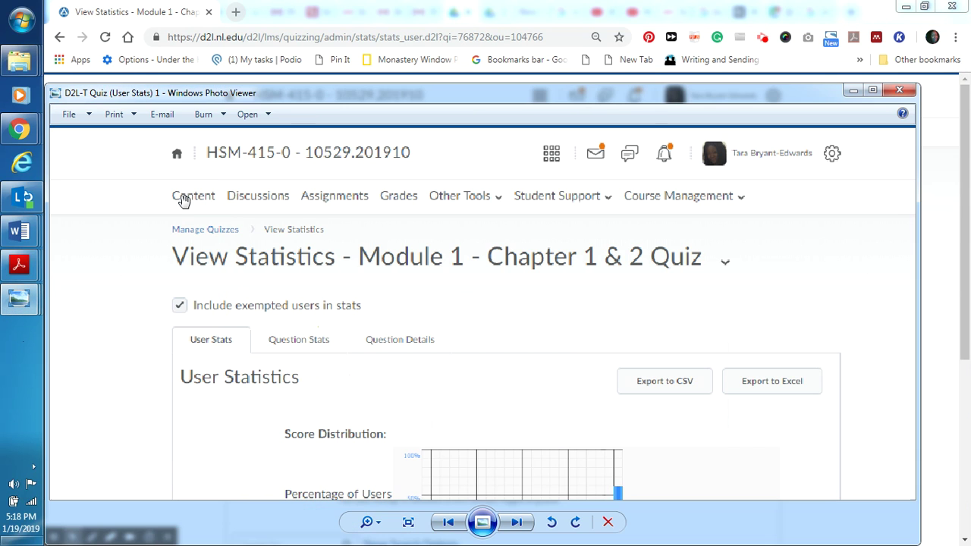
scroll(509, 401, "up", 1)
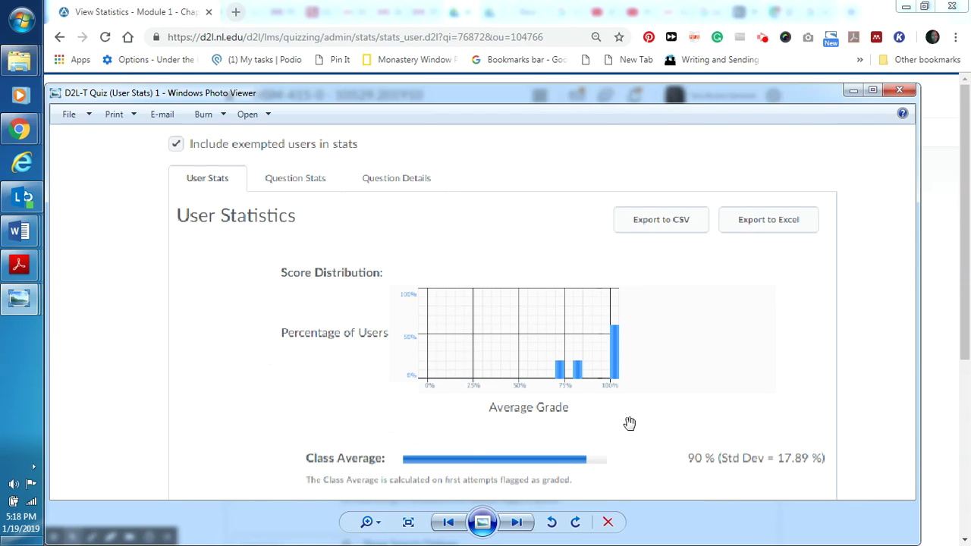
left_click_drag(629, 422, 631, 384)
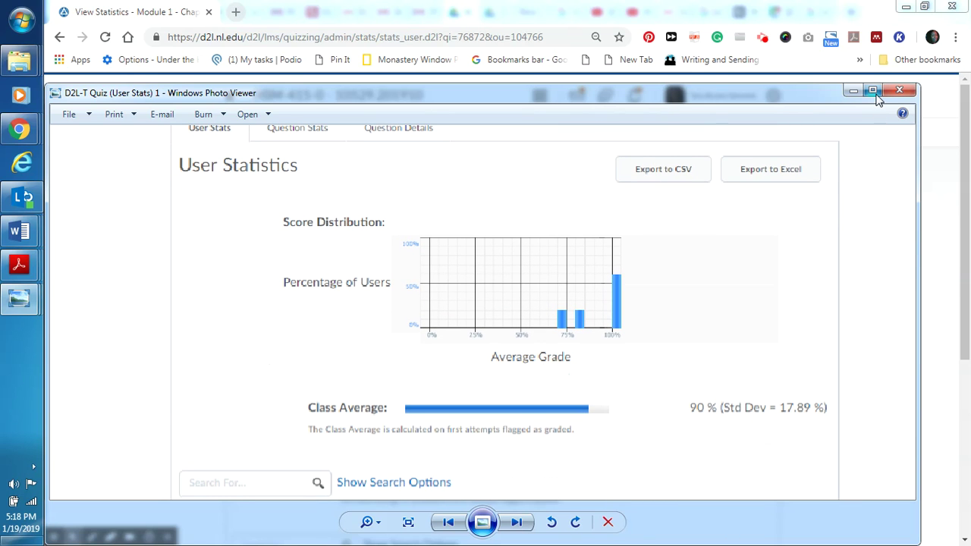
left_click(872, 91)
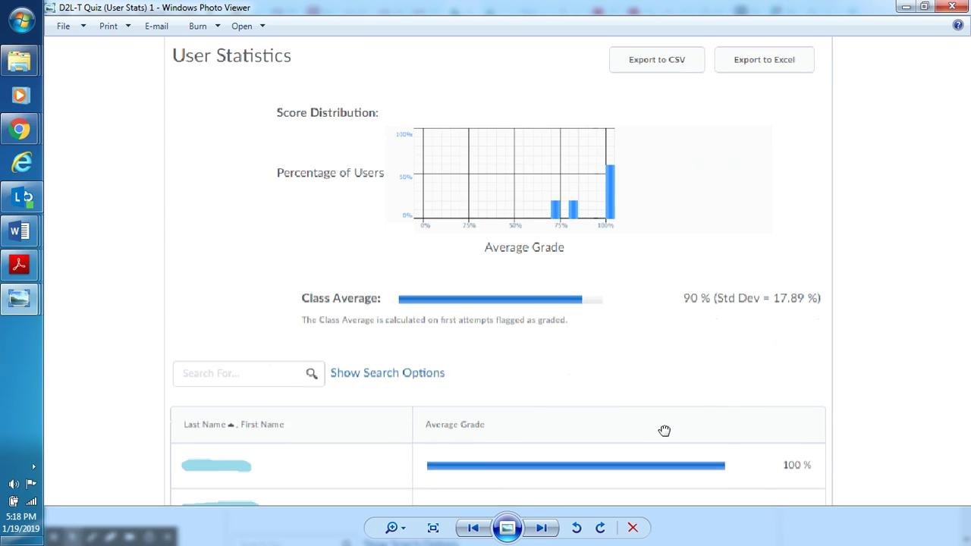
left_click_drag(666, 442, 672, 276)
left_click_drag(690, 468, 759, 256)
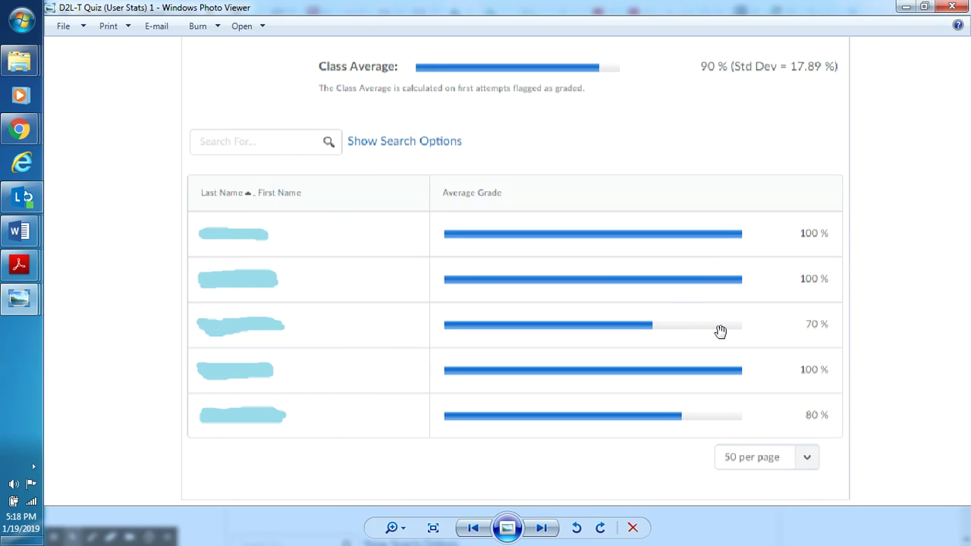
left_click(905, 7)
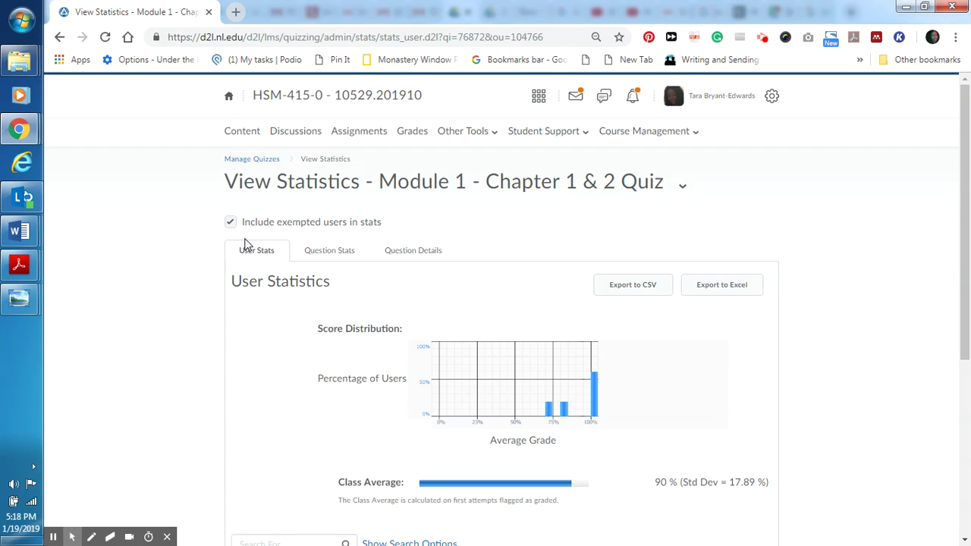
- Examine the quiz's Question Stats, including the average grade, standard deviation, discrimination index and point biserial for each question
left_click(341, 255)
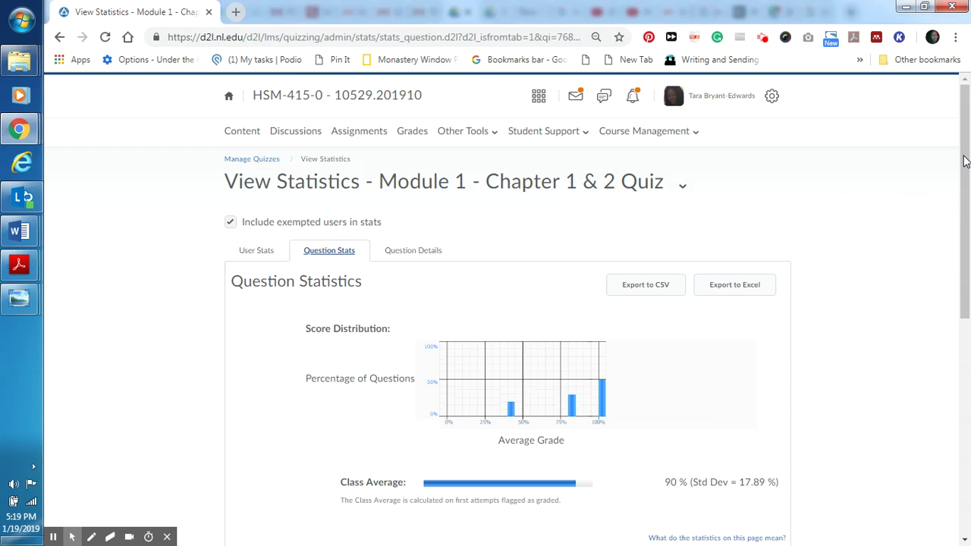
left_click_drag(965, 161, 968, 390)
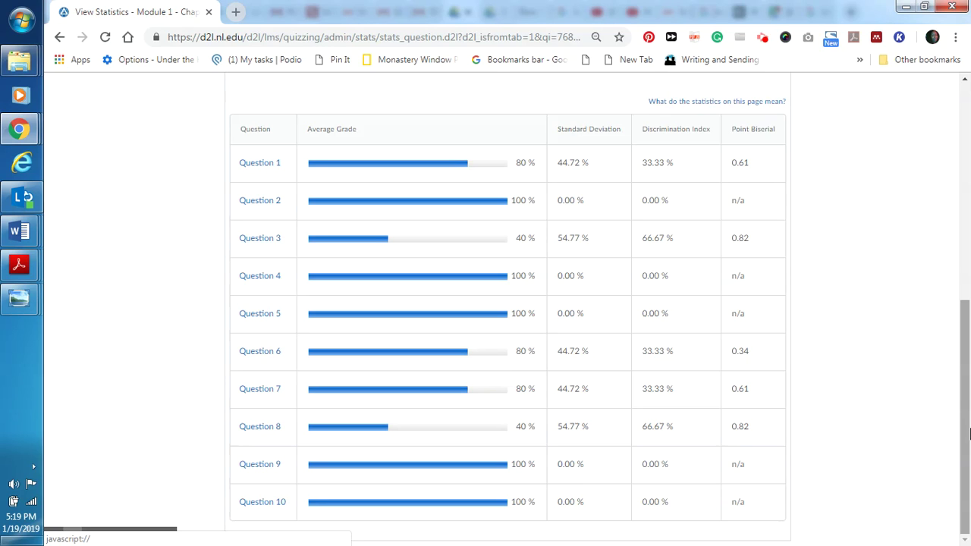
left_click(969, 443)
scroll(963, 347, "up", 6)
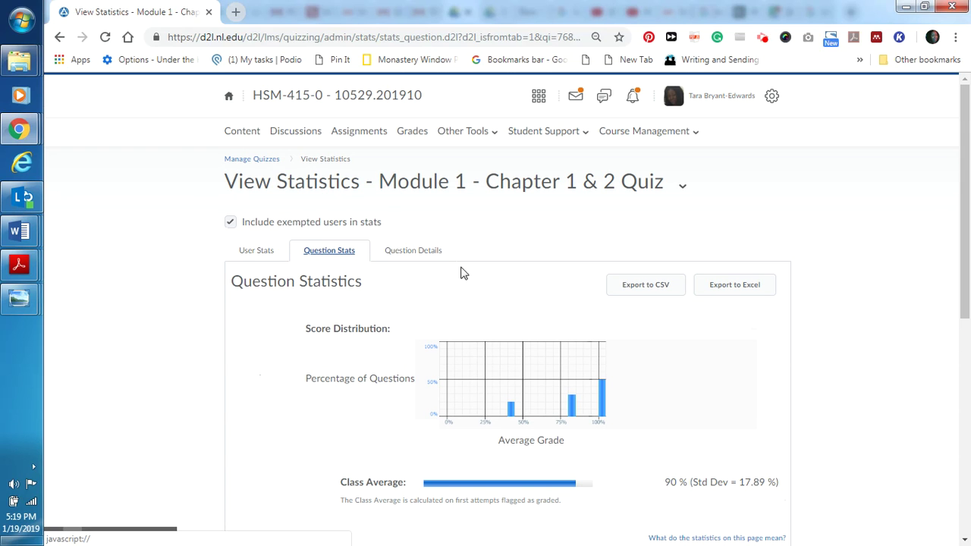
- Examine the quiz's Question Details for how the answers to each question are distributed
left_click(434, 253)
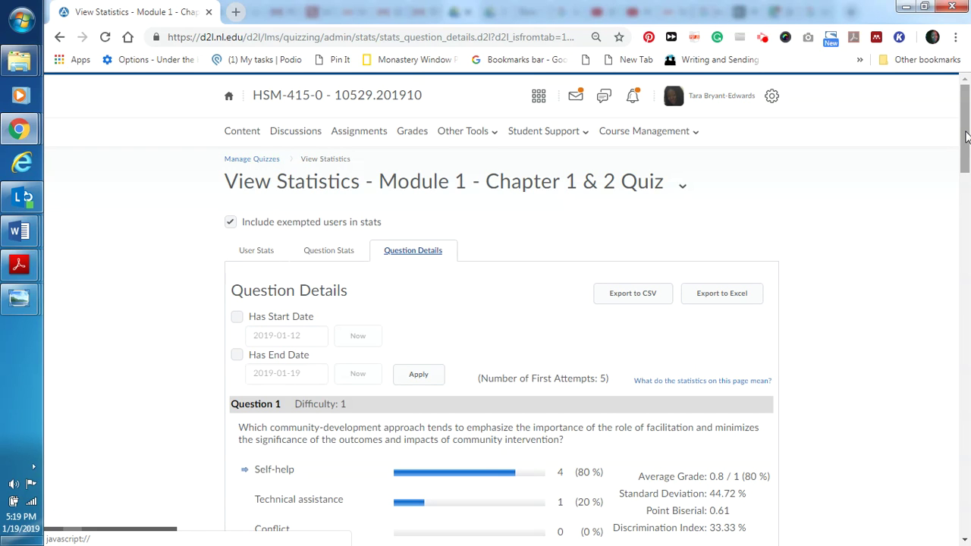
left_click_drag(966, 137, 967, 232)
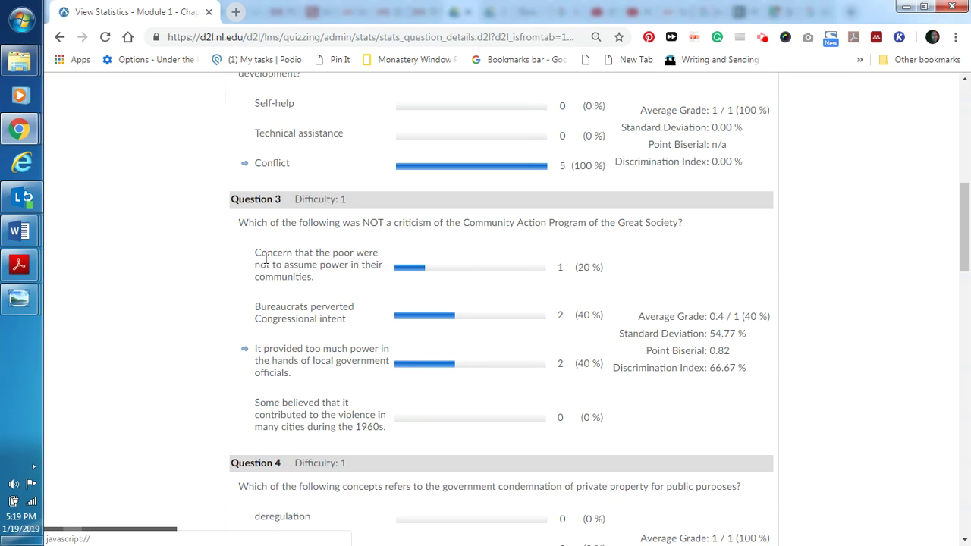
left_click_drag(965, 237, 963, 126)
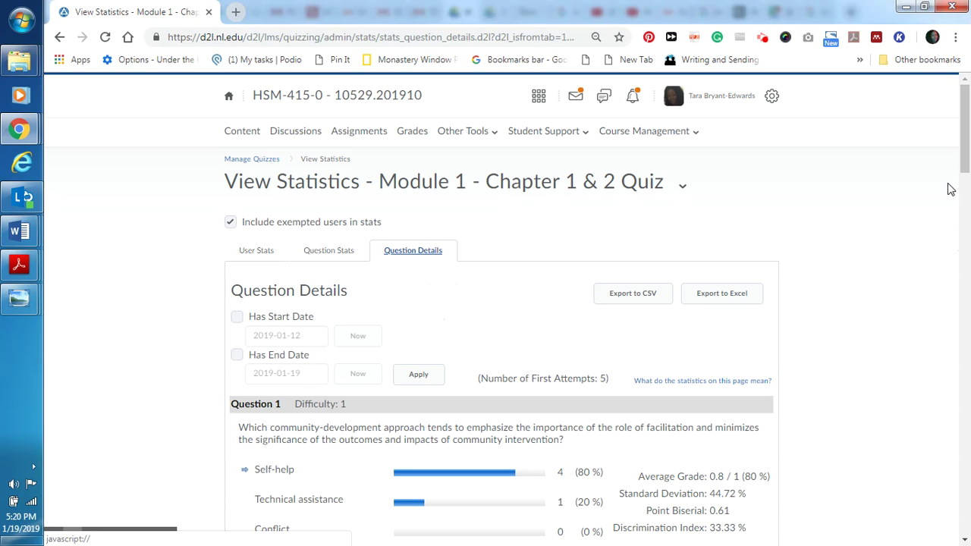
- Return to the course's quiz list and show the available actions for the Module 1 - Chapter 1 & 2 Quiz
left_click(493, 133)
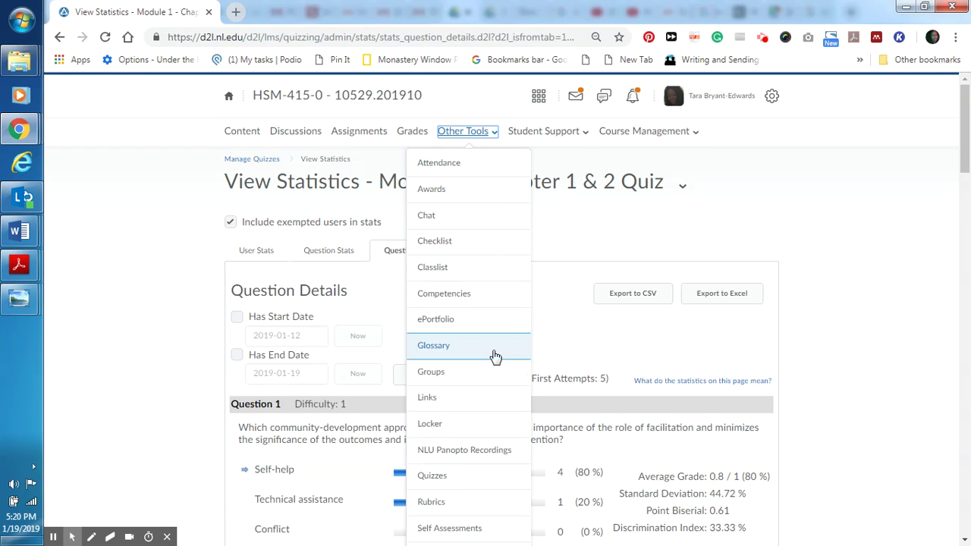
left_click(453, 479)
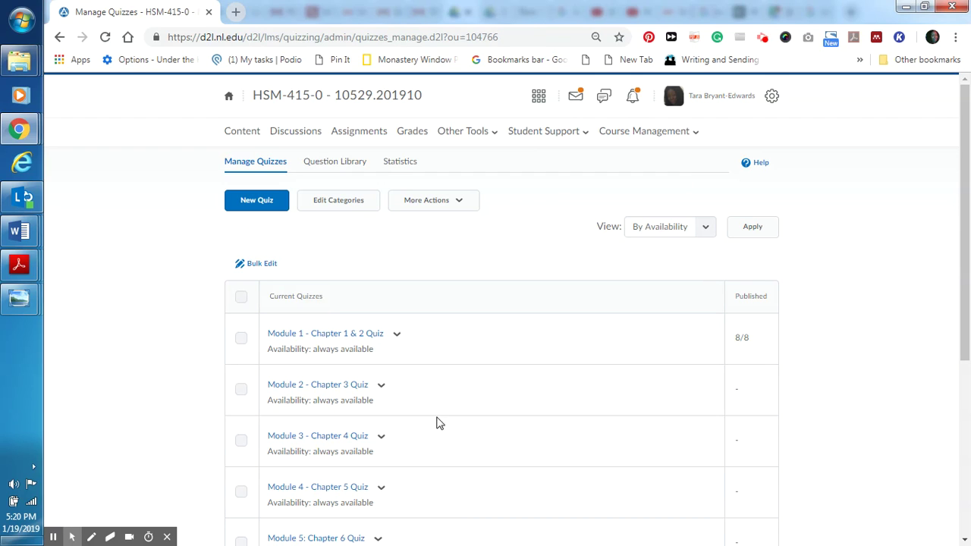
left_click(397, 334)
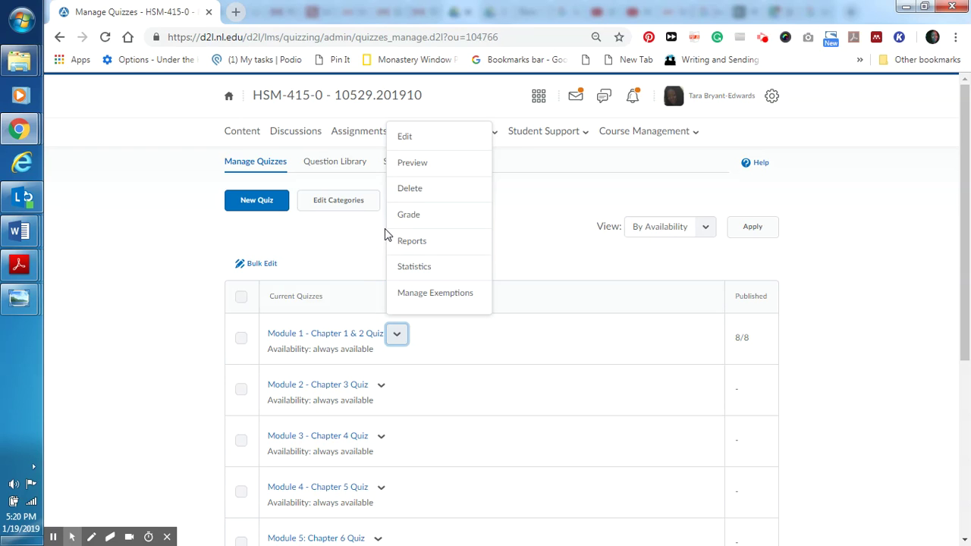
- Switch to the Windows Photo Viewer image "D2L-T Quiz (User Stats) 2", maximize it and examine the first students' attempts on the Grade Quiz page
left_click(26, 307)
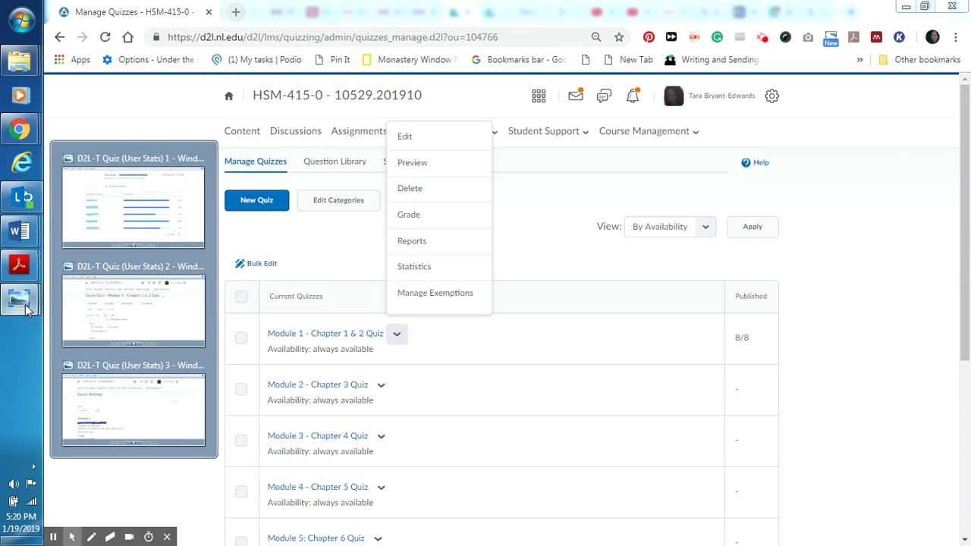
left_click(149, 316)
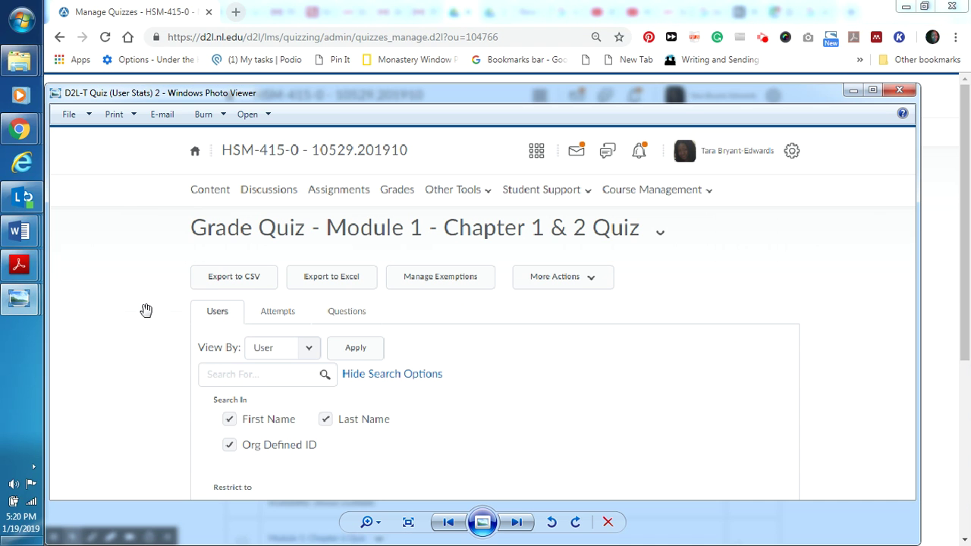
left_click(872, 92)
left_click_drag(833, 368, 739, 234)
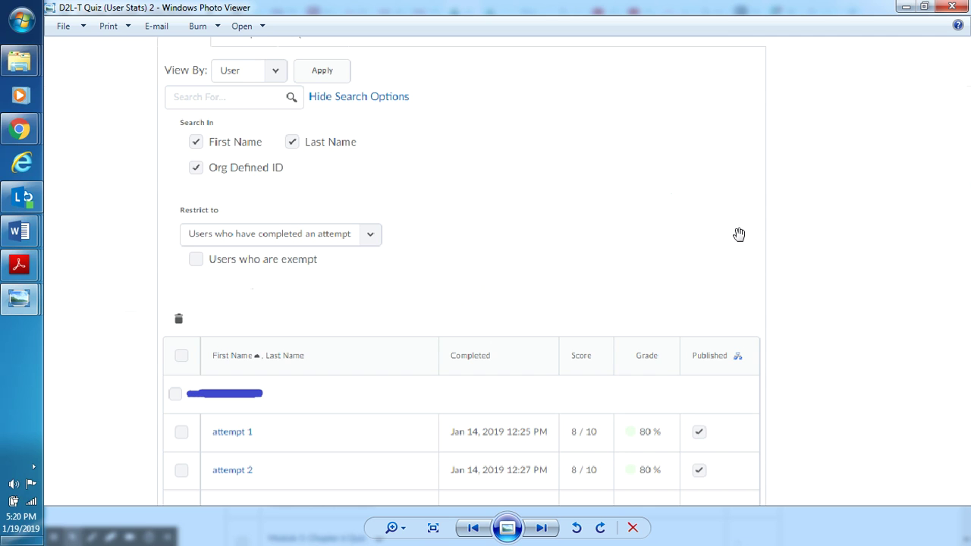
left_click_drag(715, 293, 733, 134)
left_click_drag(780, 427, 795, 262)
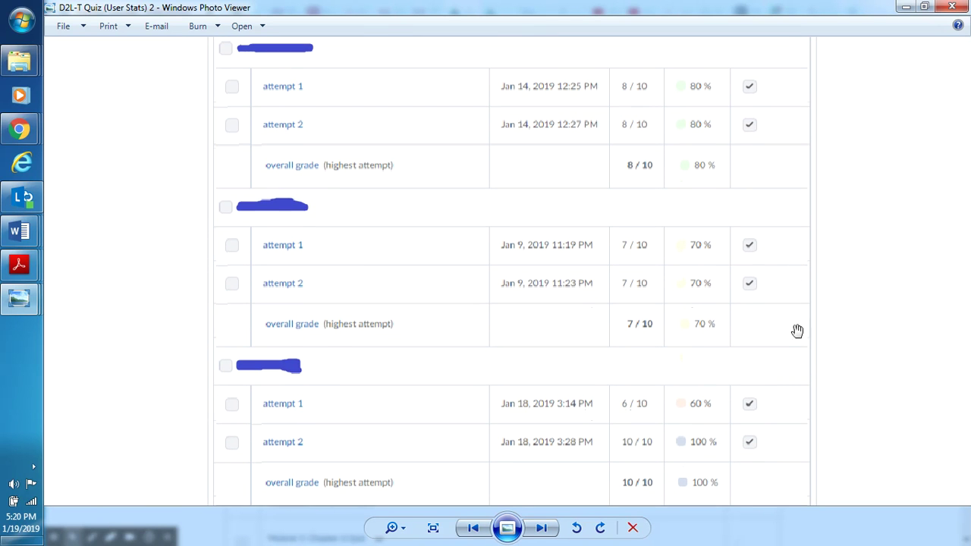
left_click_drag(793, 354, 817, 459)
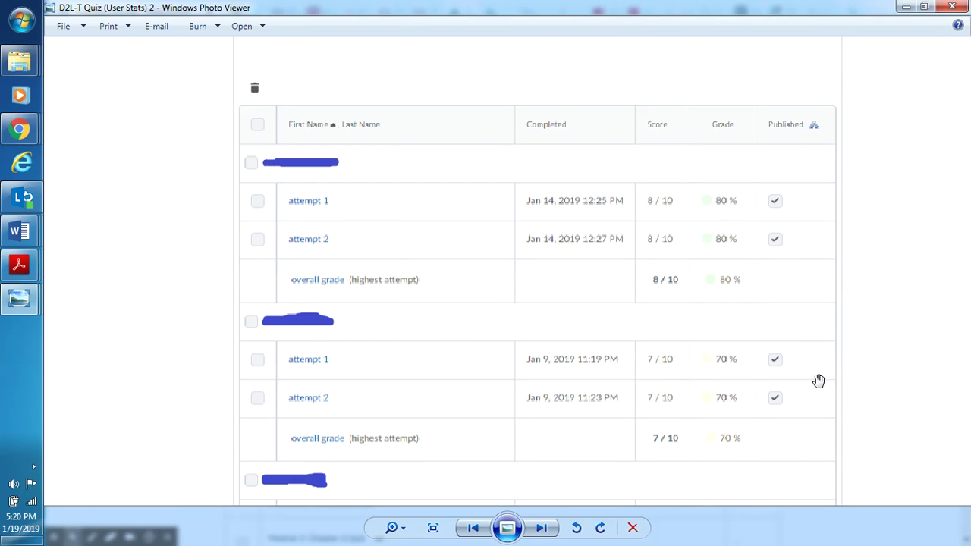
- Examine the remaining students' attempts and overall grades farther down the Grade Quiz image
left_click_drag(819, 380, 808, 98)
left_click_drag(794, 440, 783, 185)
left_click_drag(814, 126, 815, 251)
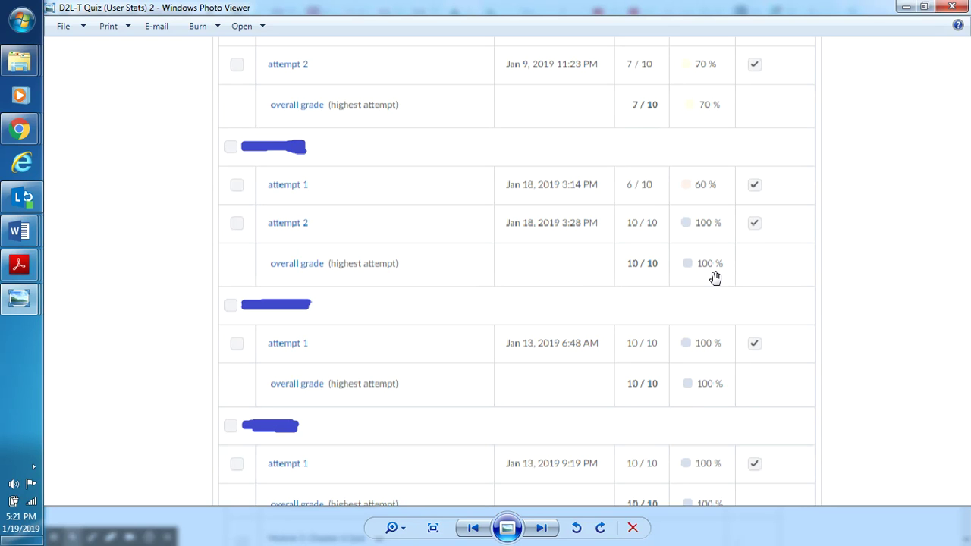
key("Right")
key("Right")
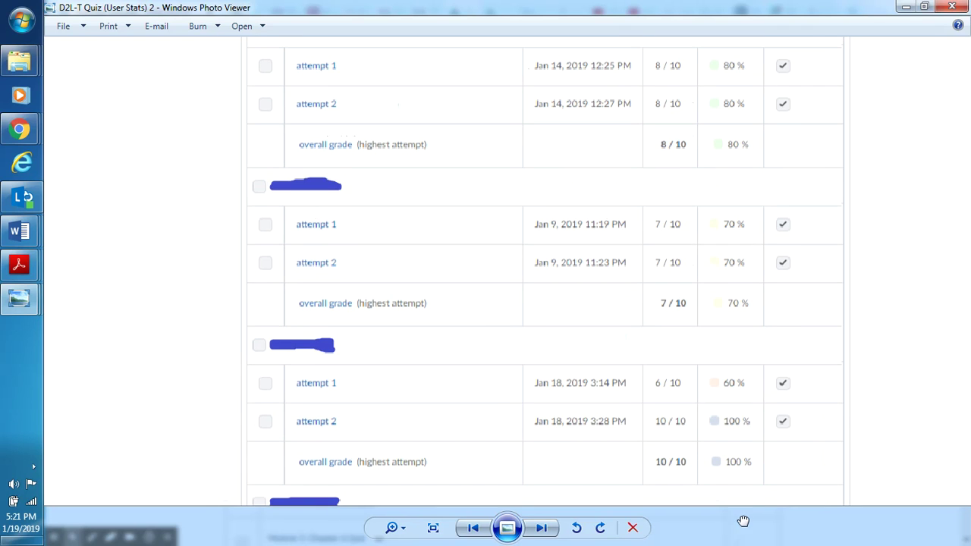
- Review the Grade Quiz image's search options and individual attempt links, ending at the page heading
left_click_drag(712, 98, 705, 405)
left_click_drag(694, 137, 722, 84)
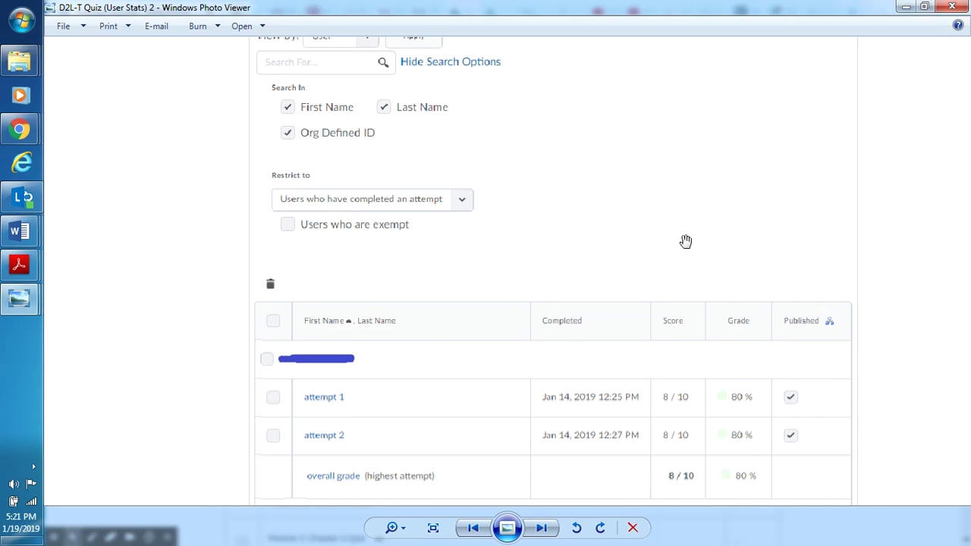
left_click_drag(685, 208, 688, 403)
left_click_drag(717, 235, 735, 40)
left_click_drag(676, 360, 676, 265)
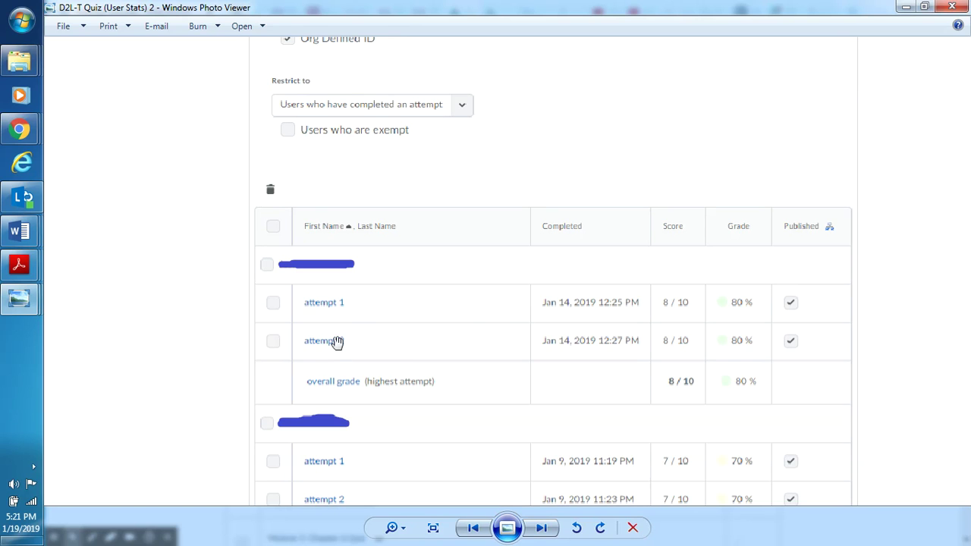
left_click_drag(436, 372, 446, 150)
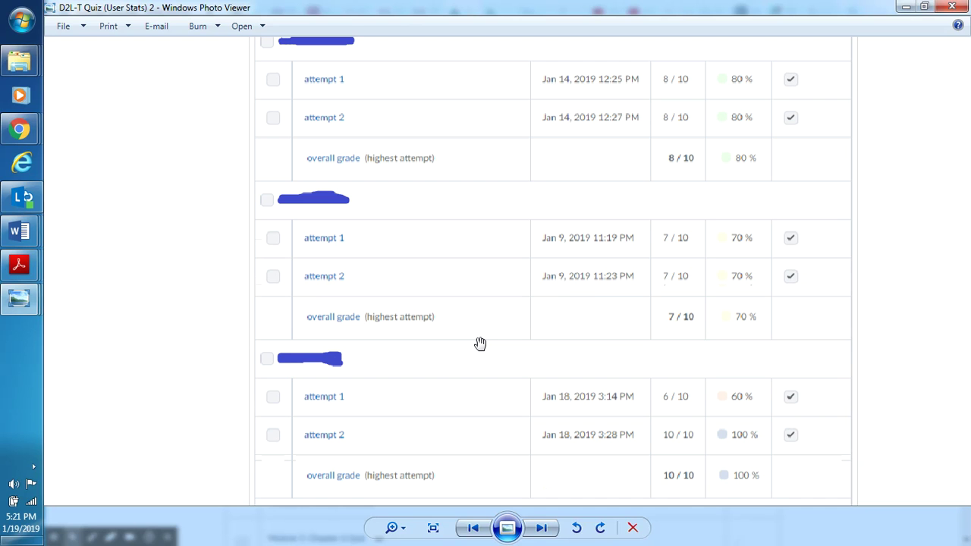
left_click_drag(468, 223, 463, 467)
left_click_drag(455, 182, 462, 351)
left_click_drag(496, 240, 525, 336)
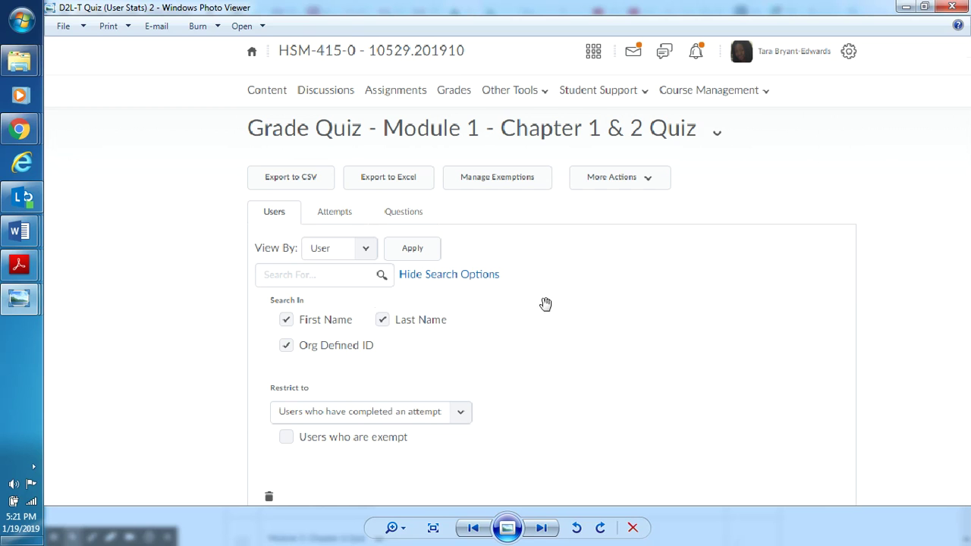
left_click_drag(550, 303, 525, 314)
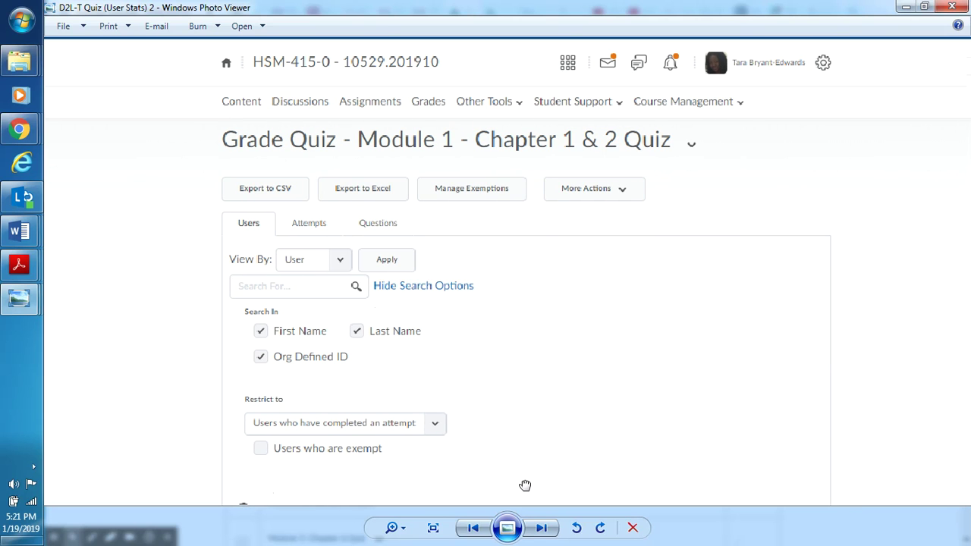
- Switch to the Windows Photo Viewer image "D2L-T Quiz (User Stats) 3", maximize it and examine the attempt's timing and grading feedback
left_click(33, 307)
left_click(145, 412)
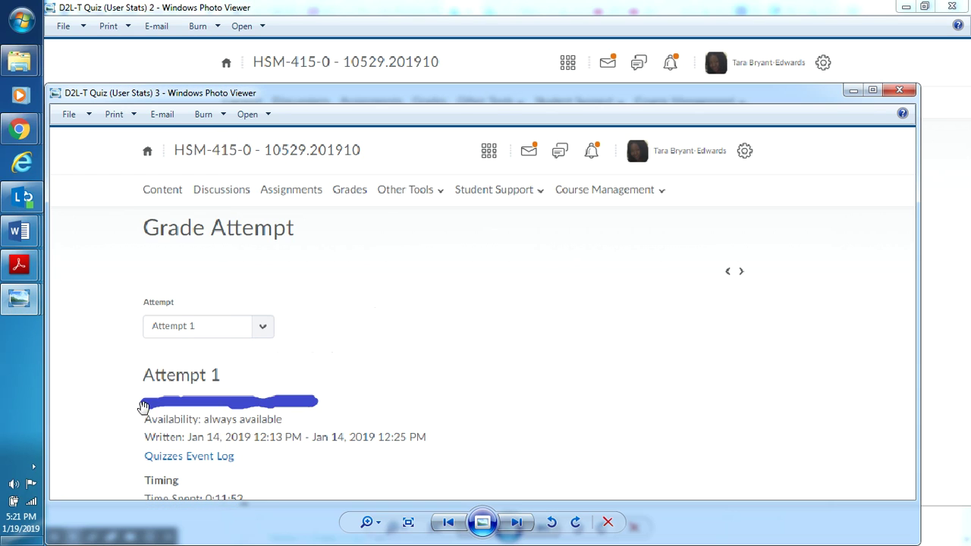
left_click(874, 90)
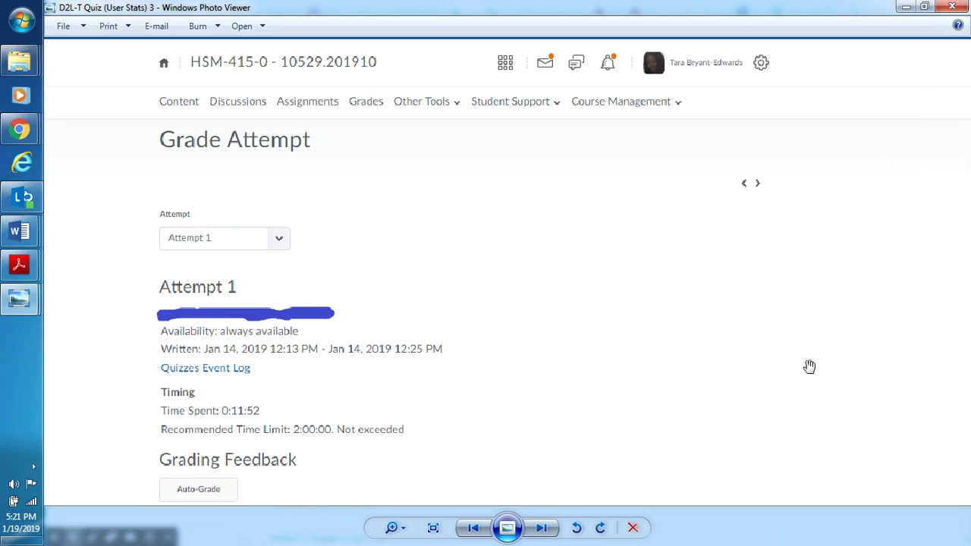
left_click_drag(697, 400, 705, 252)
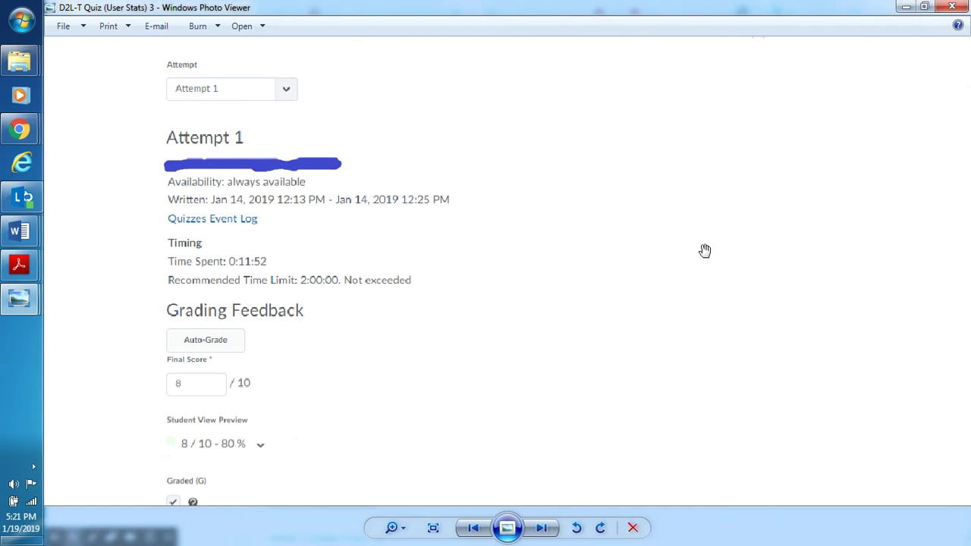
left_click_drag(635, 440, 664, 232)
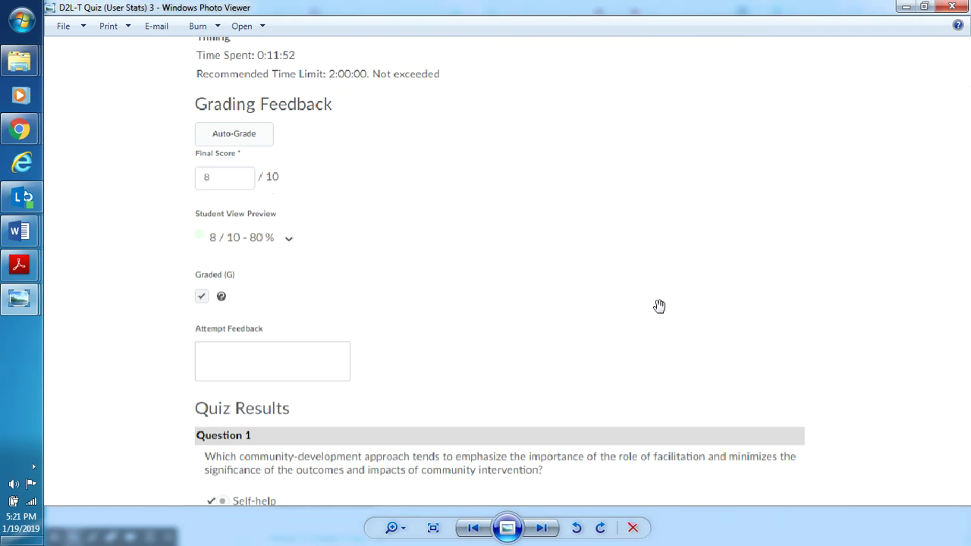
left_click_drag(657, 325, 657, 245)
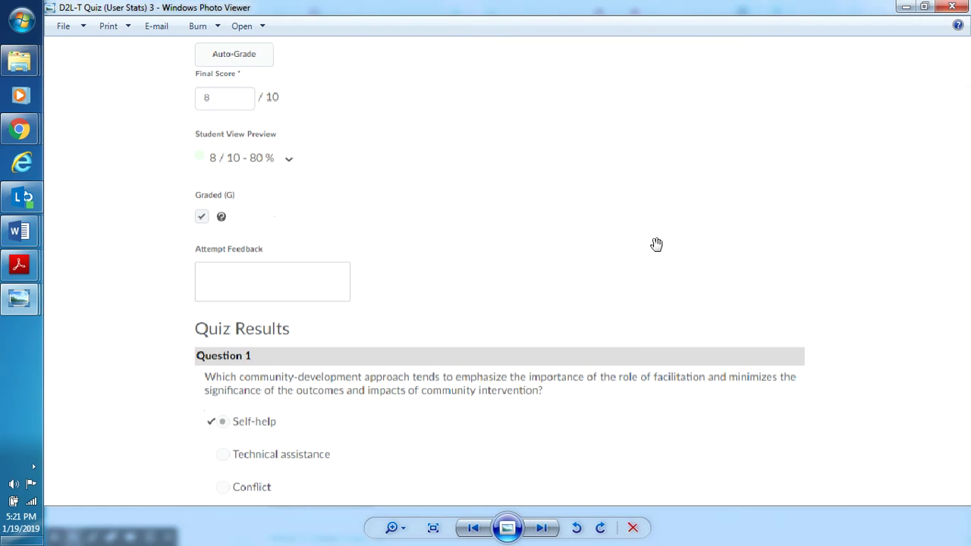
- Examine the student's answers and auto-graded scores for Questions 1 to 3 in the Quiz Results section
left_click_drag(650, 328, 646, 214)
left_click_drag(659, 483, 655, 190)
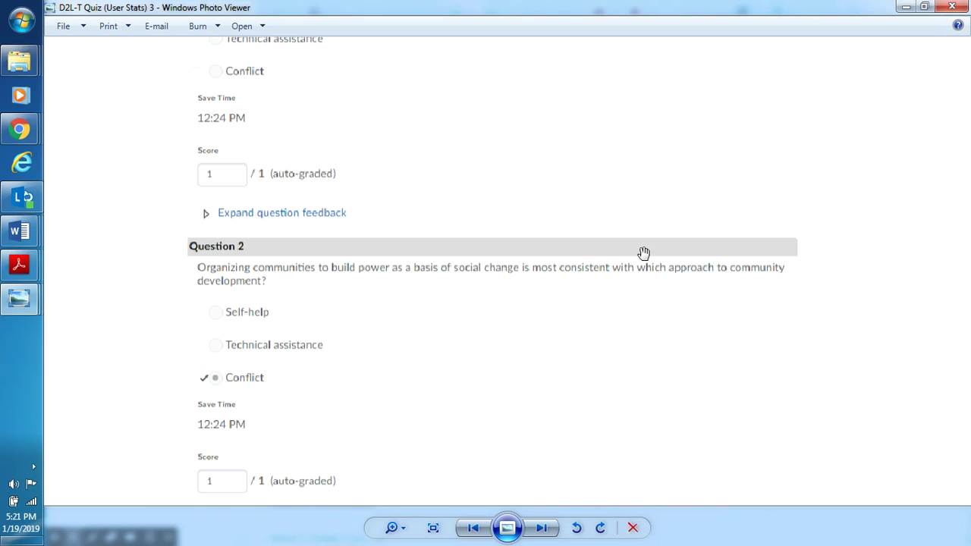
left_click_drag(629, 394, 645, 157)
left_click_drag(641, 357, 652, 216)
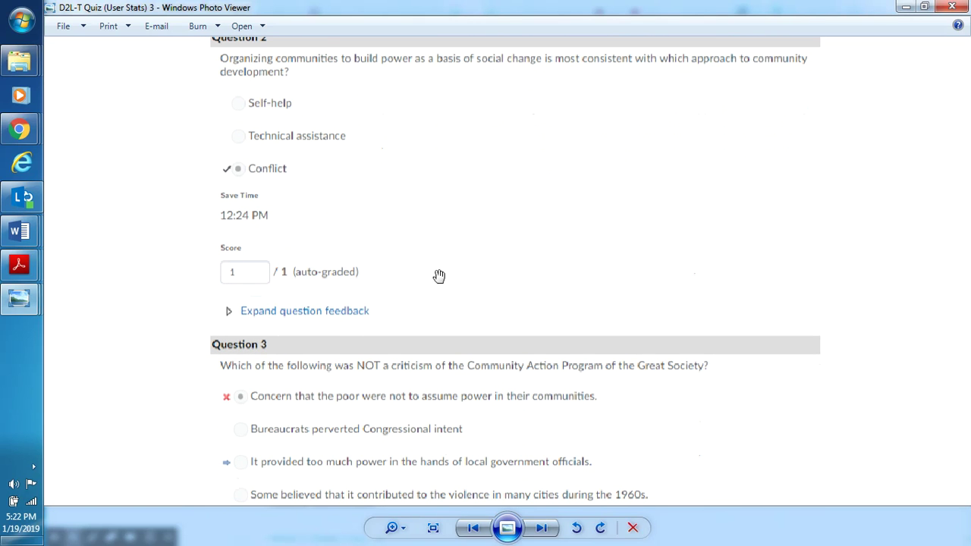
left_click_drag(576, 364, 574, 214)
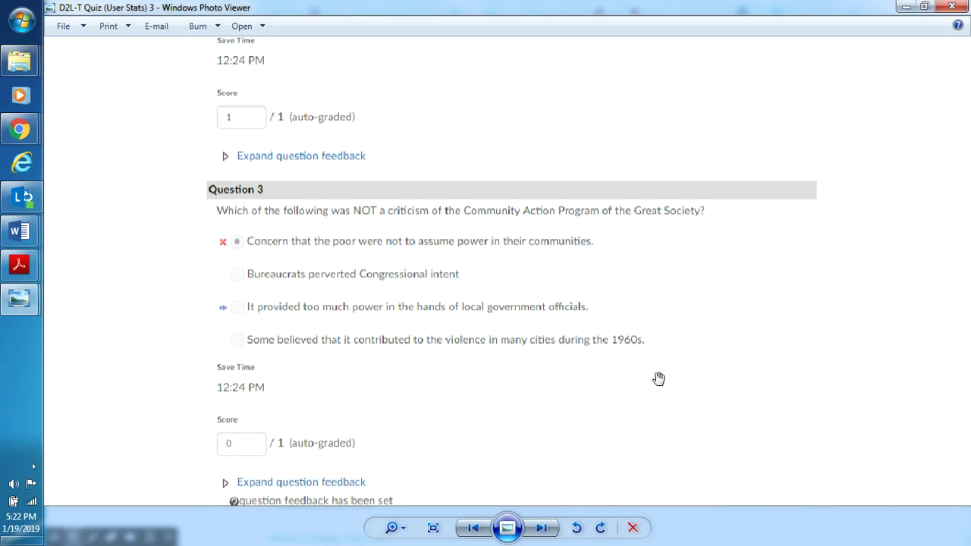
left_click_drag(658, 378, 659, 280)
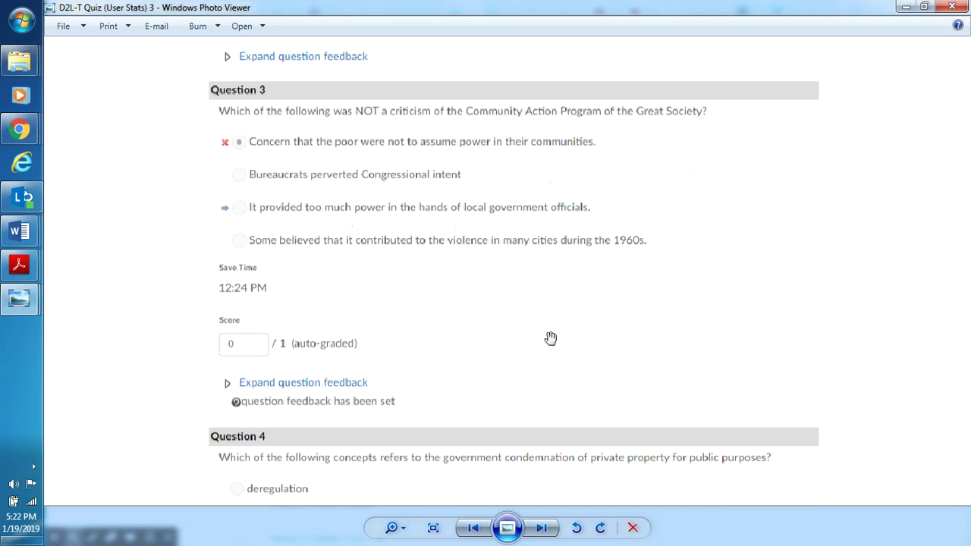
- Examine the student's answers and scores for Questions 4 to 9 farther down the Grade Attempt image
left_click_drag(550, 340, 554, 152)
left_click_drag(596, 442, 609, 177)
left_click_drag(659, 396, 665, 190)
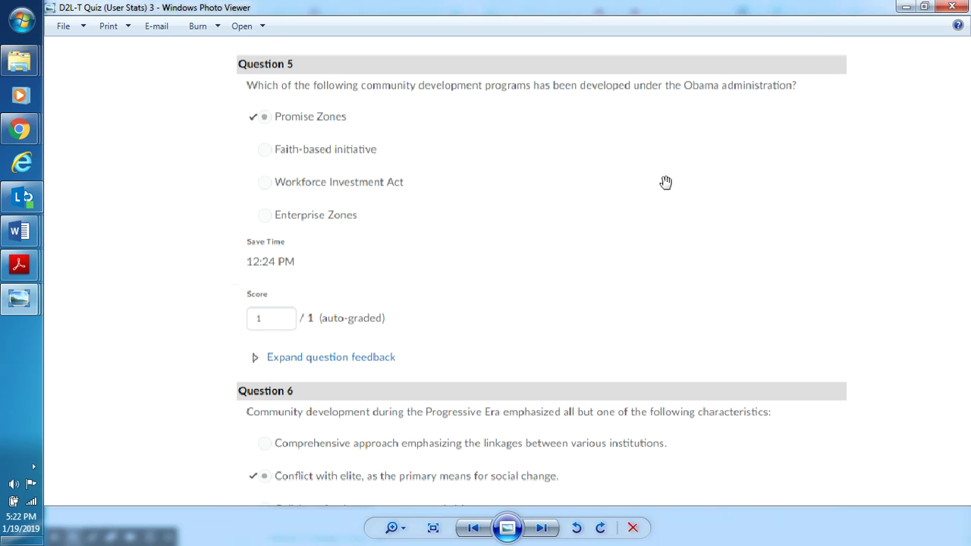
left_click_drag(659, 325, 629, 161)
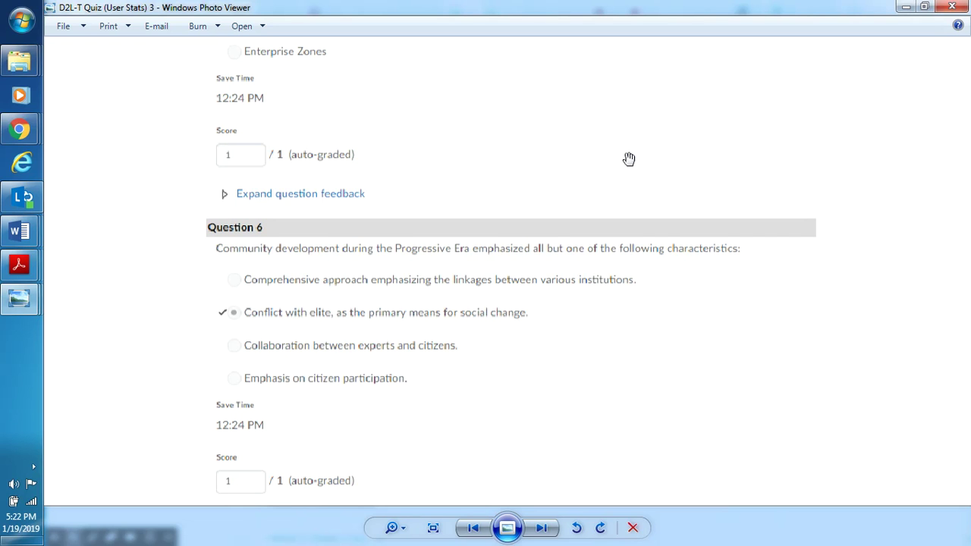
left_click_drag(626, 372, 603, 125)
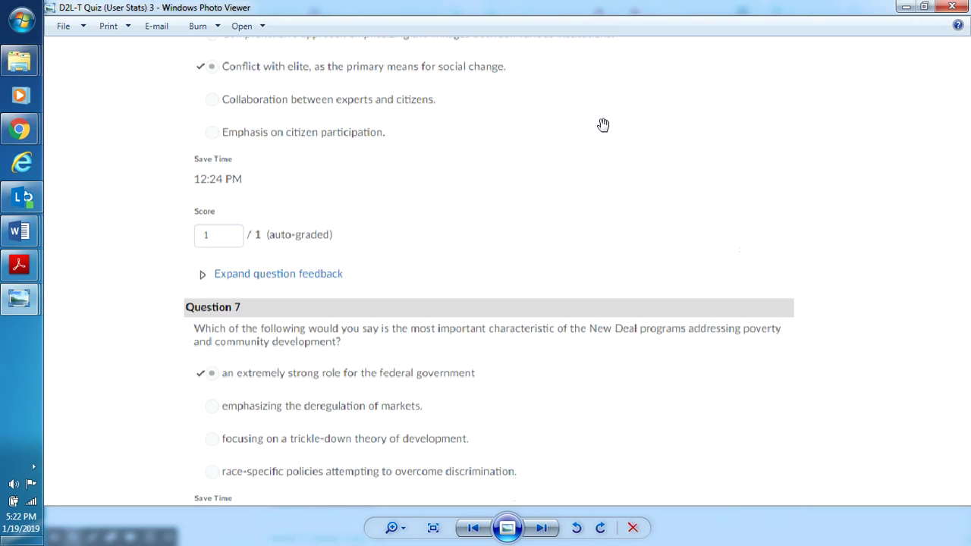
left_click_drag(597, 433, 614, 219)
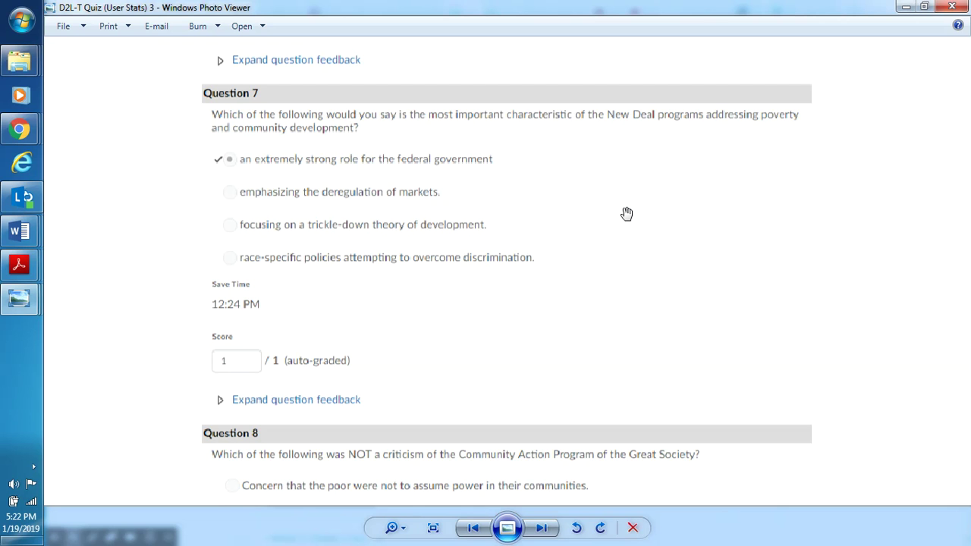
left_click_drag(635, 187, 629, 146)
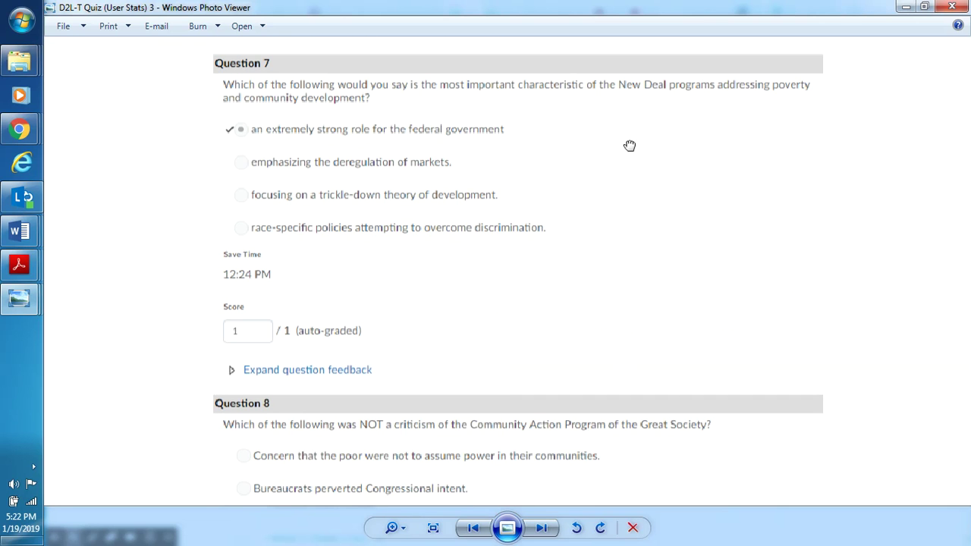
left_click_drag(635, 371, 642, 89)
left_click_drag(658, 370, 656, 60)
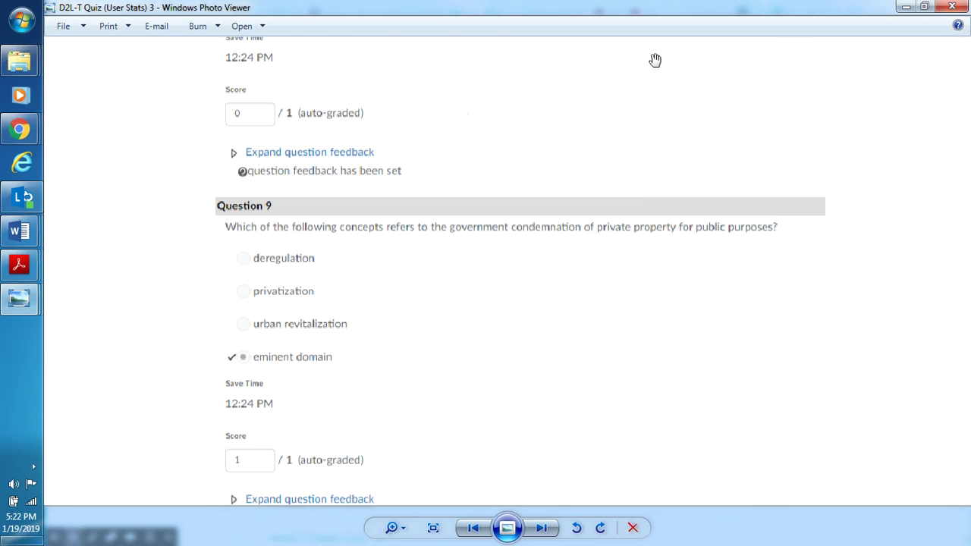
- Go back through the Grade Attempt image from Question 9 up to the page heading
left_click_drag(656, 143, 688, 450)
left_click_drag(698, 43, 710, 486)
left_click_drag(695, 71, 748, 395)
left_click_drag(718, 160, 721, 531)
left_click_drag(724, 108, 726, 252)
left_click_drag(755, 349, 770, 493)
left_click_drag(745, 94, 784, 390)
left_click_drag(745, 63, 784, 329)
left_click_drag(755, 171, 780, 432)
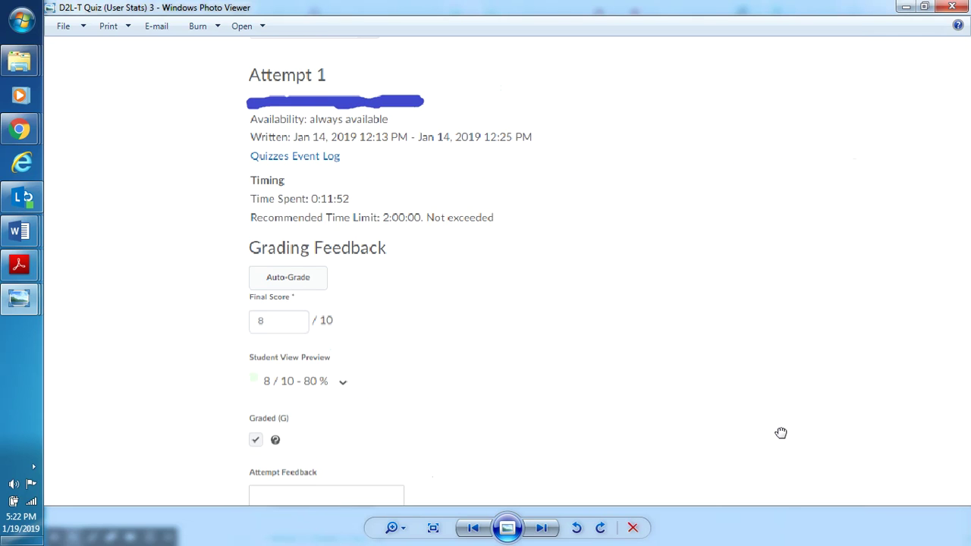
left_click_drag(769, 104, 784, 352)
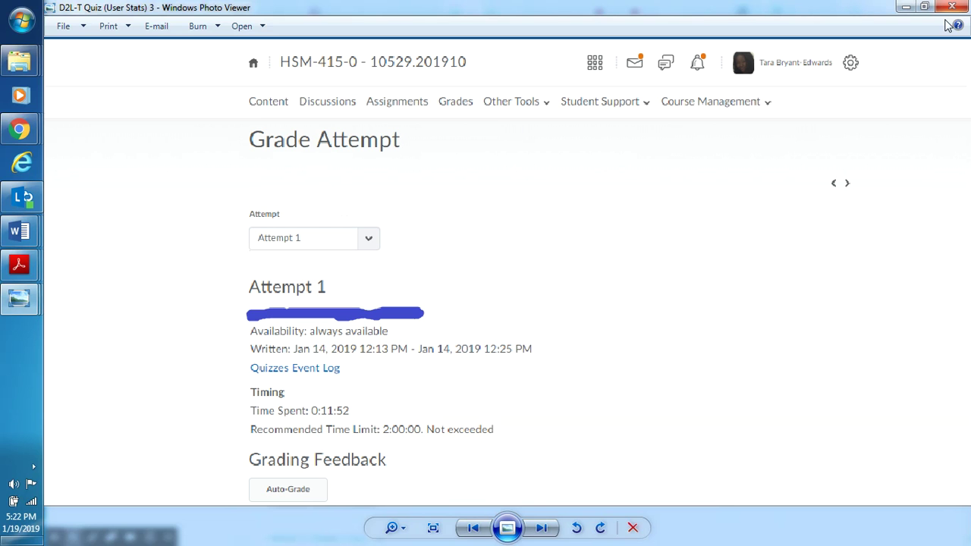
- Minimize the image viewer to return to the Manage Quizzes page in Chrome and dismiss the Module 1 - Chapter 1 & 2 Quiz's action list
key("Left")
left_click(907, 7)
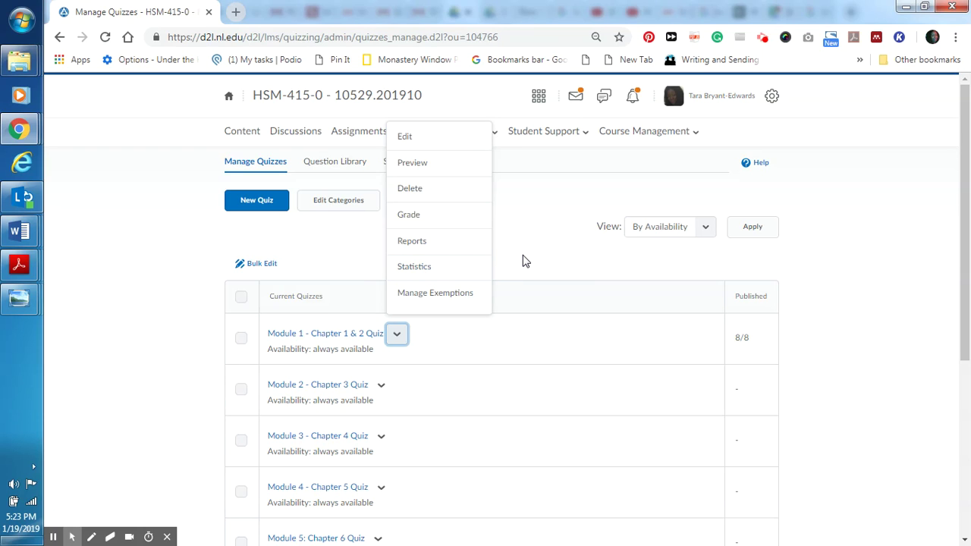
left_click(553, 271)
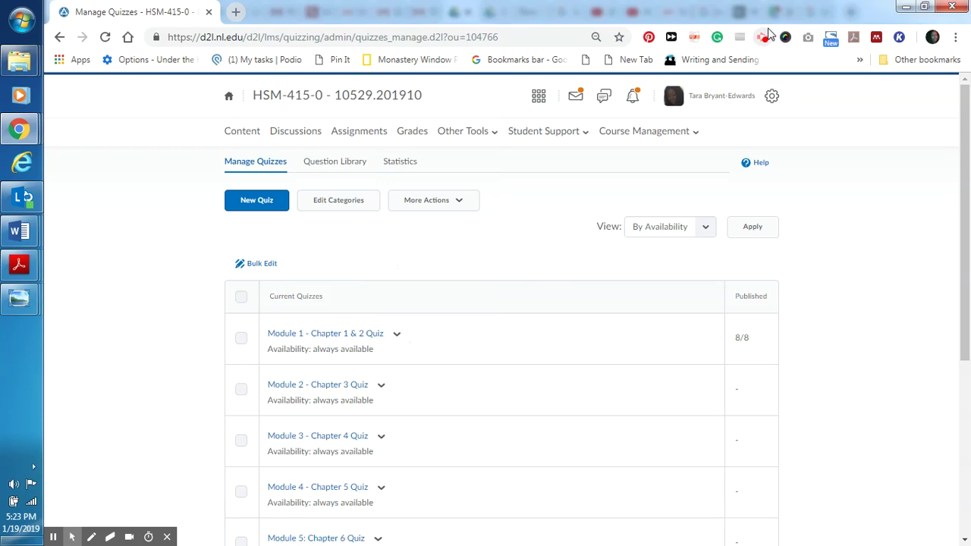
left_click(762, 37)
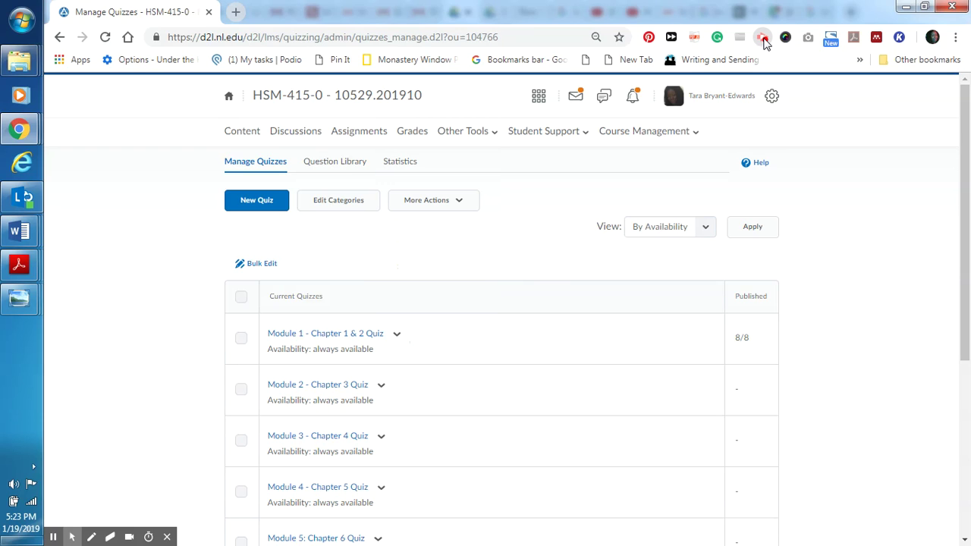